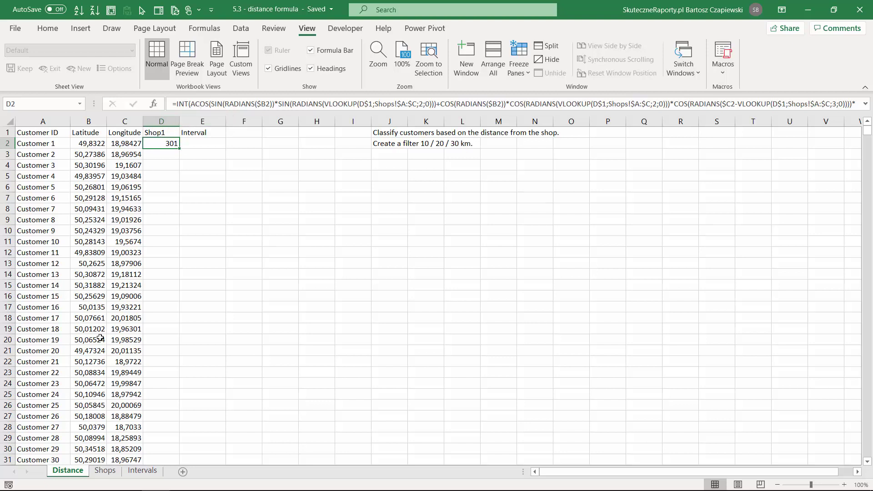
Check the shop coordinates on Shops, then fill D2's Shop1 distance formula down the list
{"action": "left_click", "coordinate": [105, 471]}
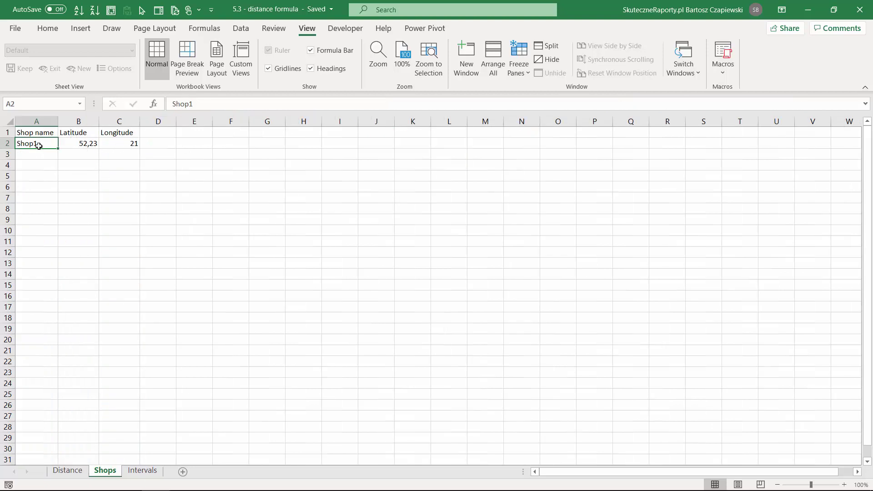
{"action": "left_click", "coordinate": [68, 471]}
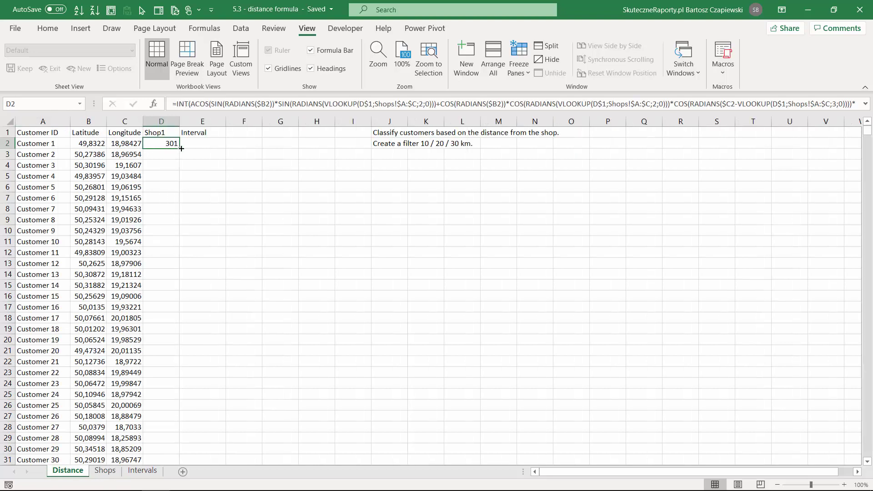
{"action": "double_click", "coordinate": [180, 149]}
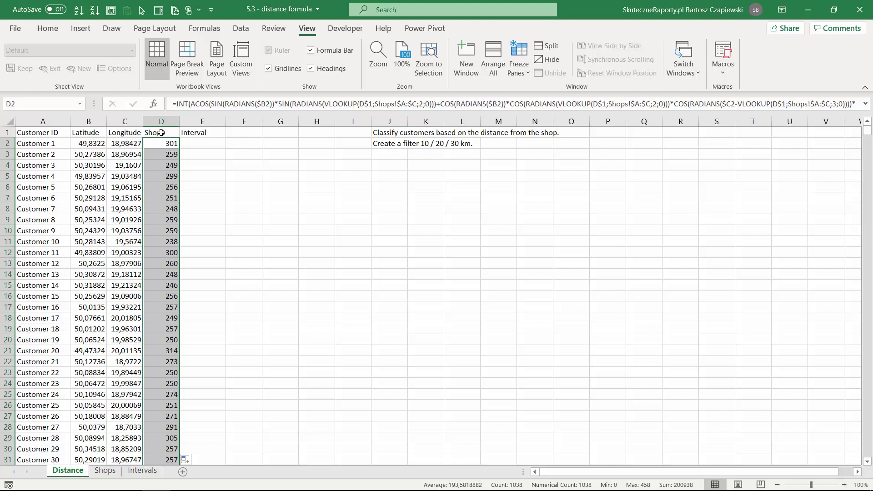
Enter =VLOOKUP(D2;Intervals!B:C;2;1) in E2 and fill it down the Interval column
{"action": "left_click", "coordinate": [200, 143]}
{"action": "type", "text": "=vlo"}
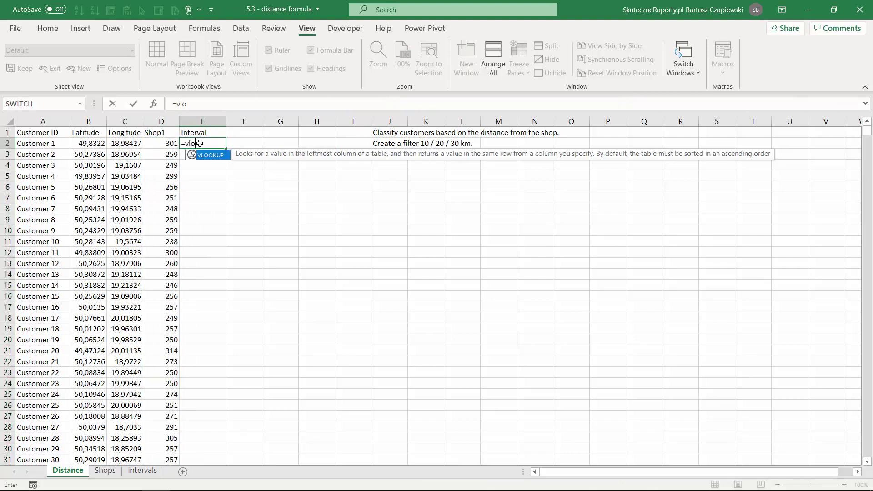
{"action": "key", "text": "Tab"}
{"action": "key", "text": "Left"}
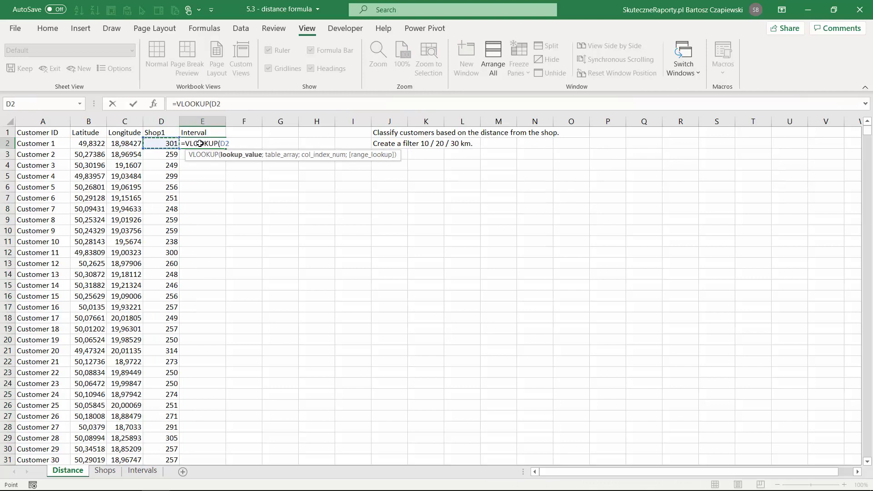
{"action": "type", "text": ";"}
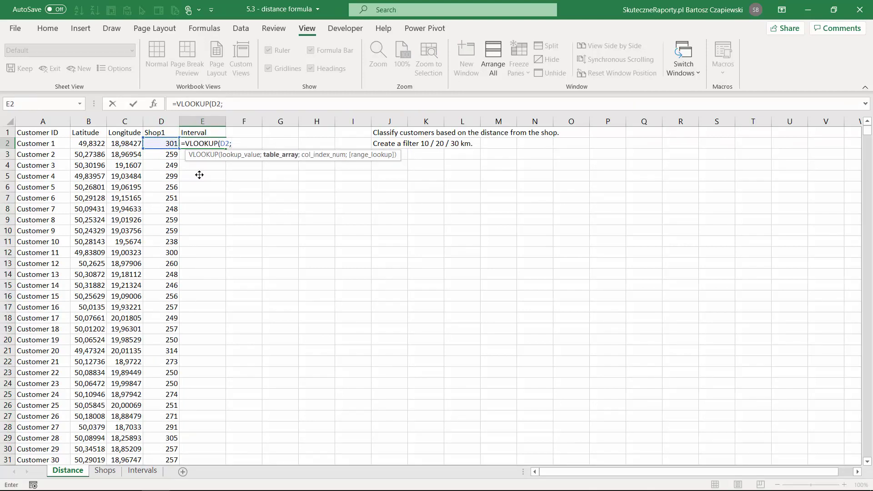
{"action": "left_click", "coordinate": [142, 470]}
{"action": "left_click_drag", "start_coordinate": [70, 121], "coordinate": [105, 123]}
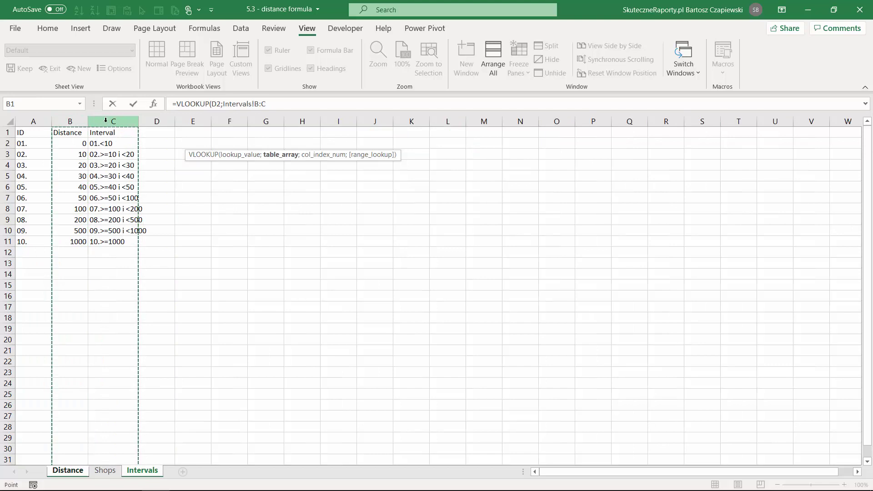
{"action": "type", "text": ";2;1"}
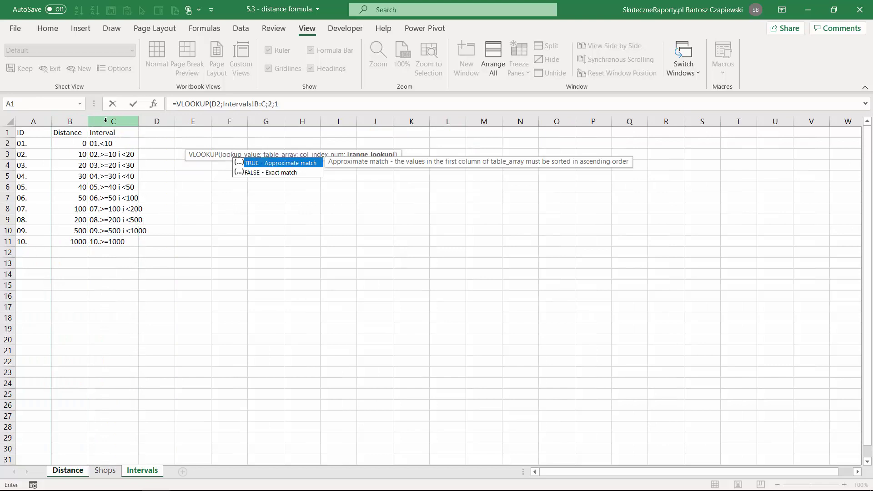
{"action": "key", "text": "ctrl+Return"}
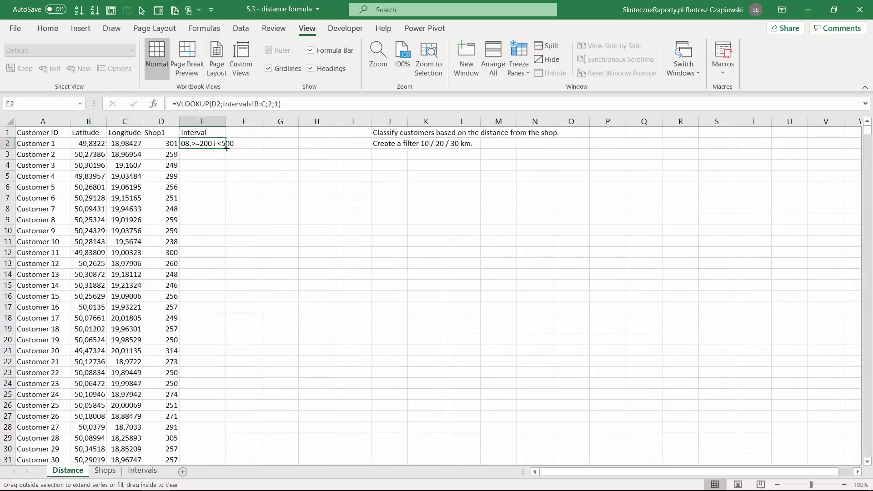
Convert the customer data into a formatted table with Ctrl+T
{"action": "left_click", "coordinate": [188, 144]}
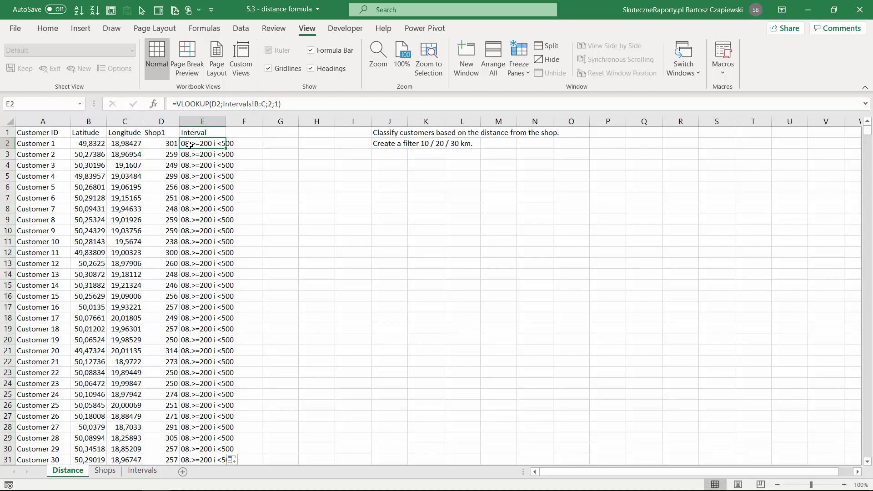
{"action": "key", "text": "ctrl+t"}
{"action": "key", "text": "Return"}
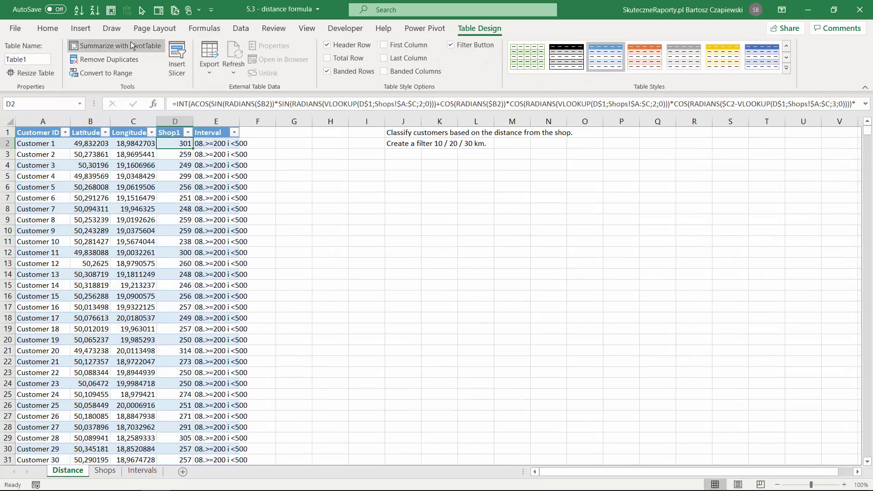
Launch 3D Maps from Insert > 3D Map to plot the customer table
{"action": "left_click", "coordinate": [81, 28]}
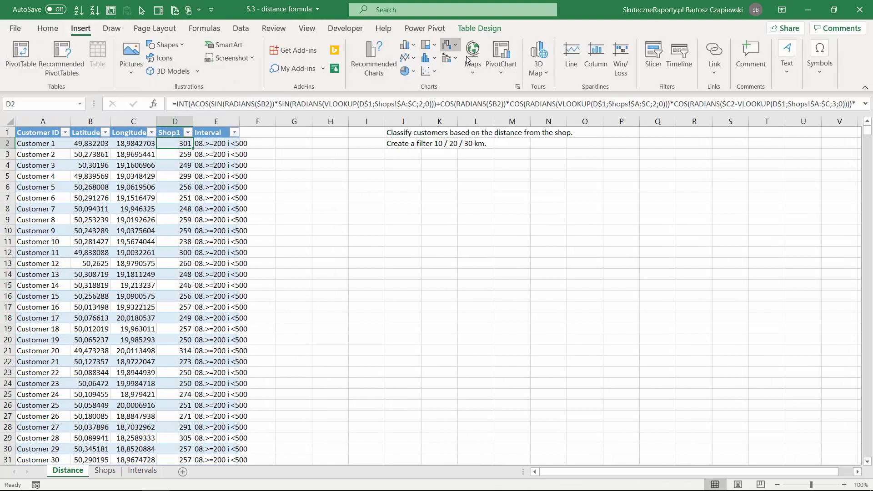
{"action": "left_click", "coordinate": [538, 71]}
{"action": "left_click", "coordinate": [566, 91]}
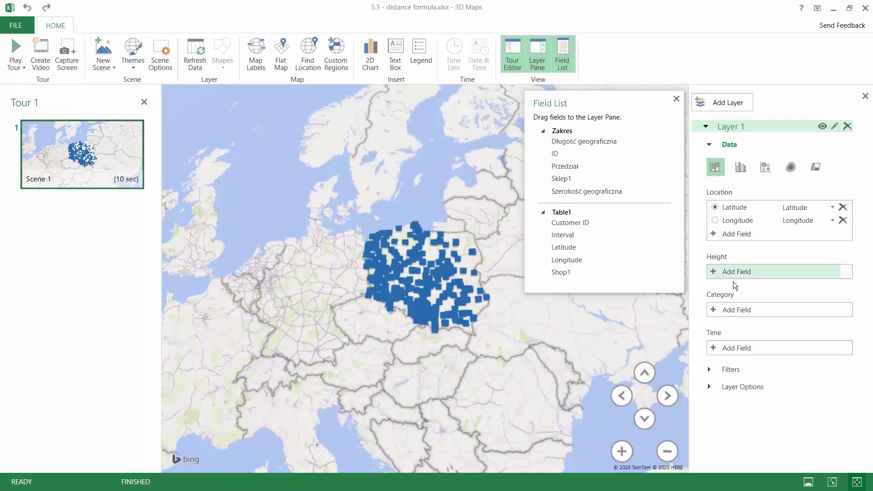
Colour points by Interval as a Bubble chart and shrink bubble size to about 26%
{"action": "left_click", "coordinate": [722, 311]}
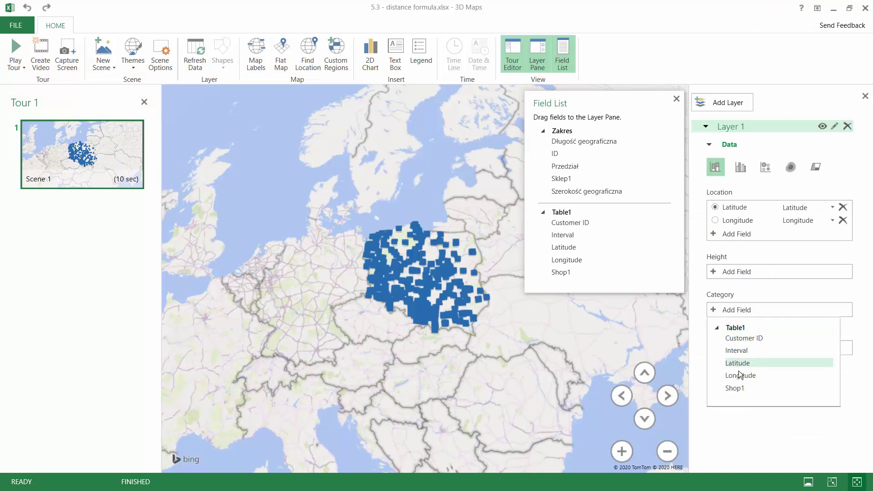
{"action": "left_click", "coordinate": [736, 349]}
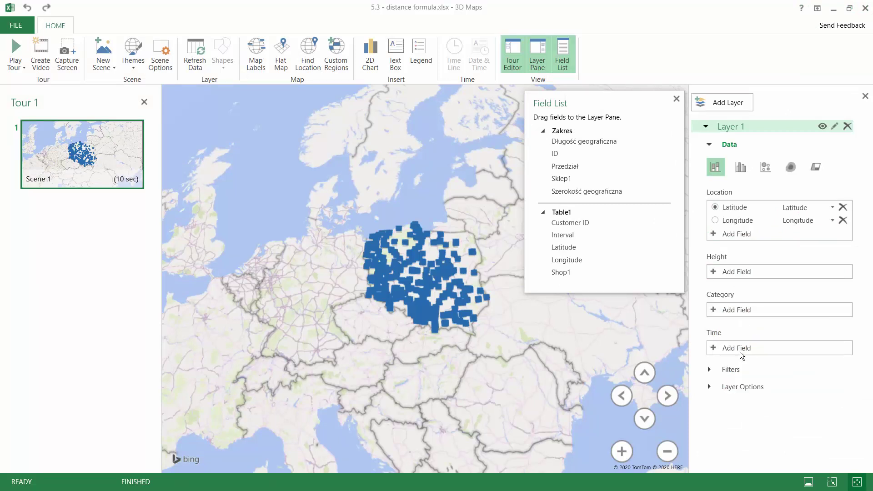
{"action": "left_click", "coordinate": [767, 168]}
{"action": "left_click", "coordinate": [709, 385]}
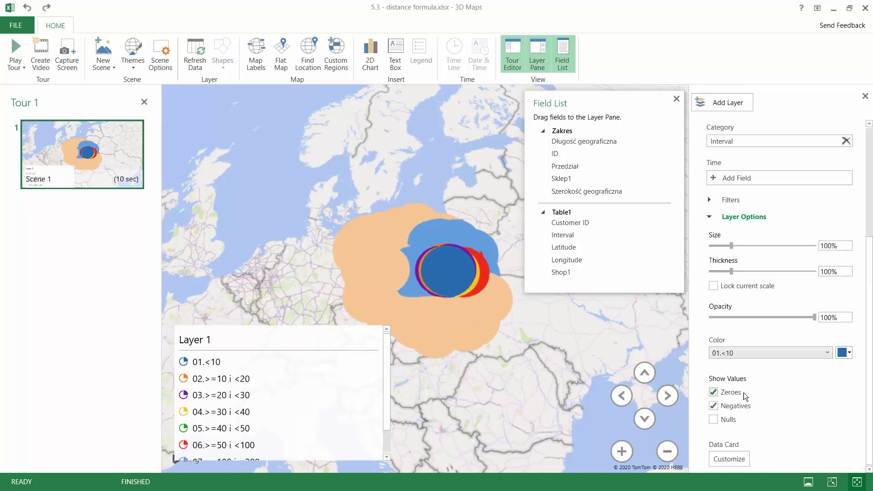
{"action": "left_click_drag", "start_coordinate": [731, 246], "coordinate": [715, 245]}
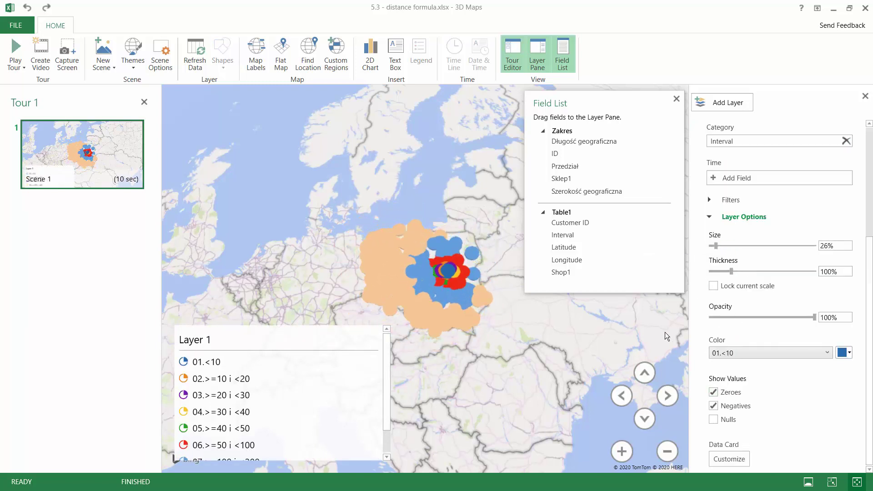
Switch to Flat Map and add an Interval filter, testing 01.<10 before showing all bands
{"action": "left_click", "coordinate": [644, 372]}
{"action": "left_click", "coordinate": [281, 55]}
{"action": "left_click", "coordinate": [730, 382]}
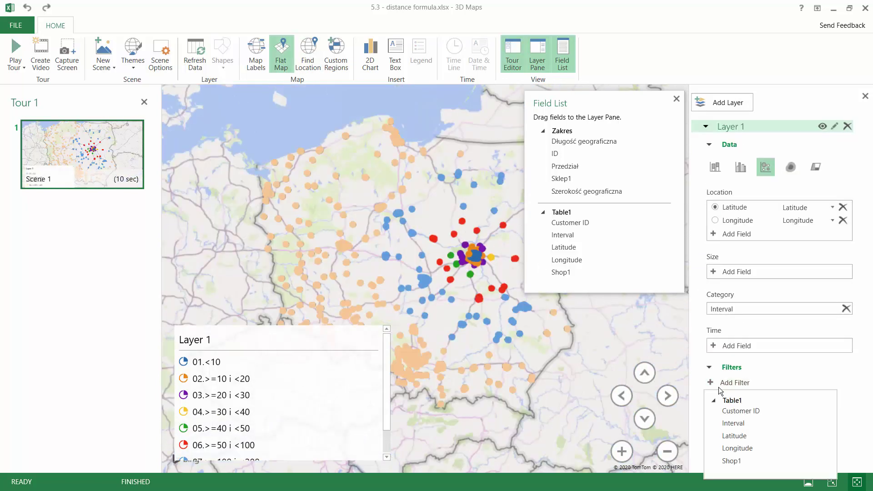
{"action": "left_click", "coordinate": [737, 425]}
{"action": "left_click", "coordinate": [710, 344]}
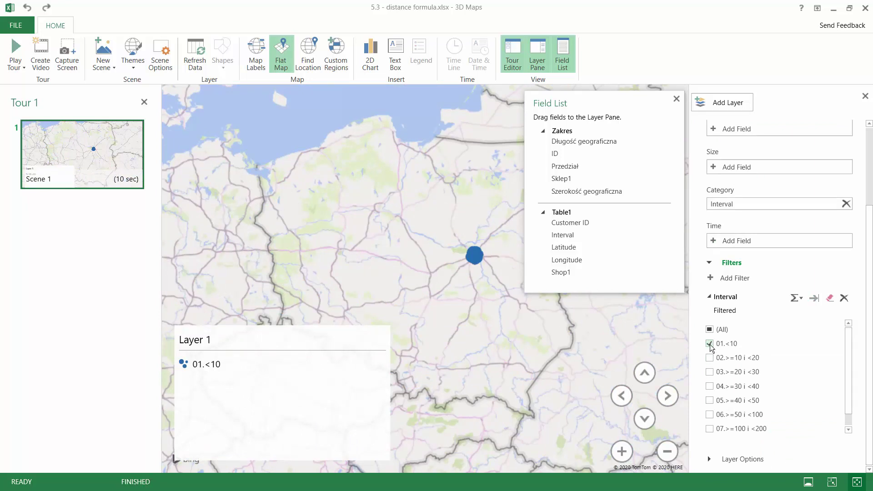
{"action": "left_click", "coordinate": [710, 345]}
{"action": "left_click", "coordinate": [710, 357]}
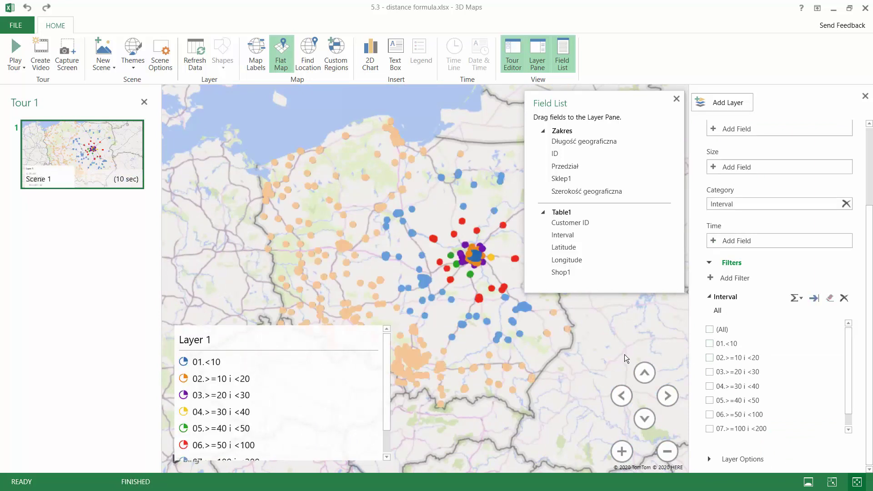